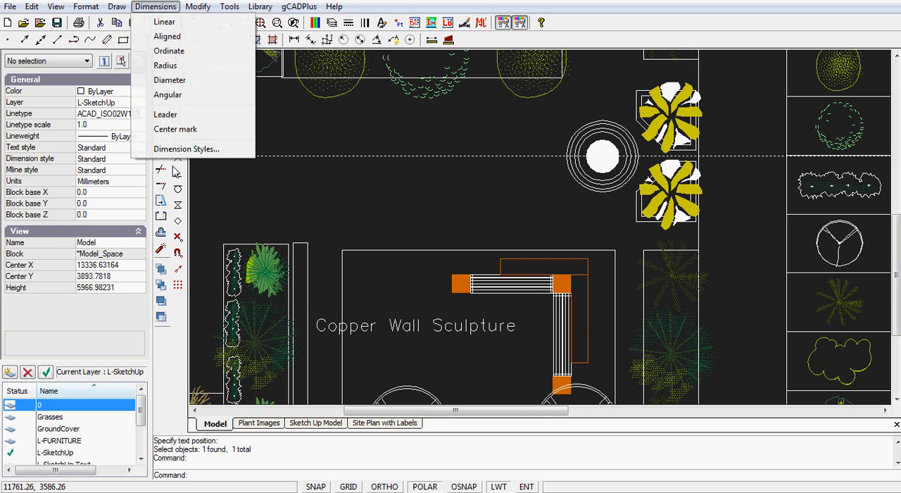
Step: Add a leader reading "Bird Bath Sculpture" that points at the concentric circles above the bench area
left_click(167, 115)
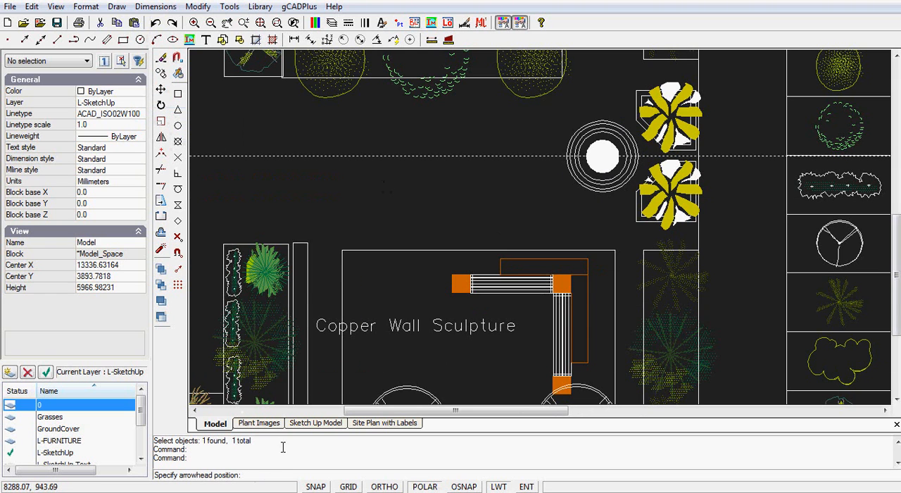
left_click(565, 177)
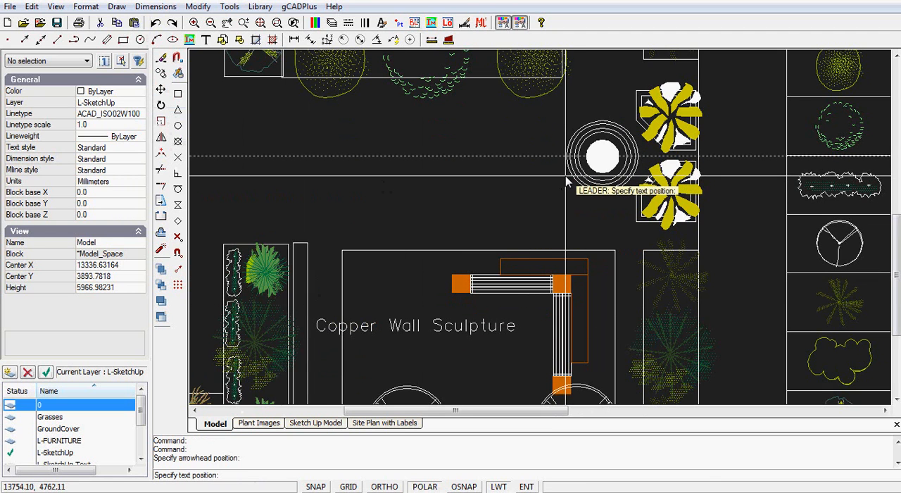
left_click(509, 209)
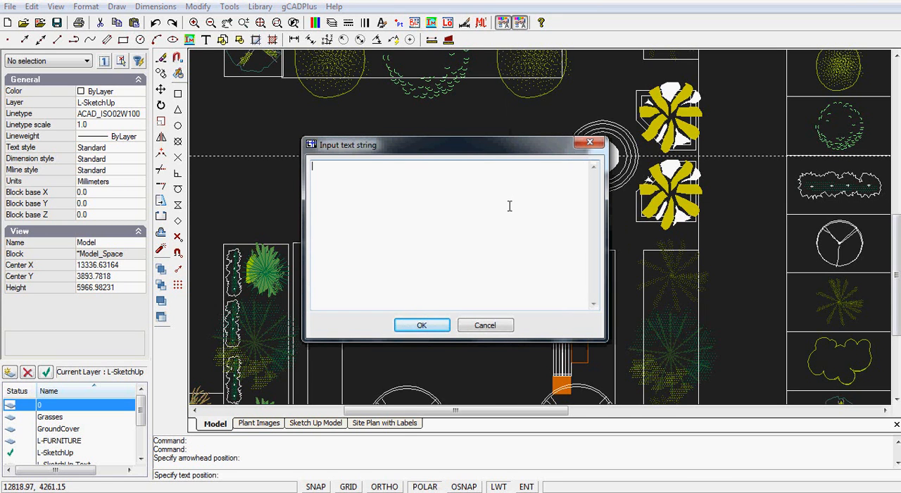
type("Bird Bath Sculpture")
left_click(423, 325)
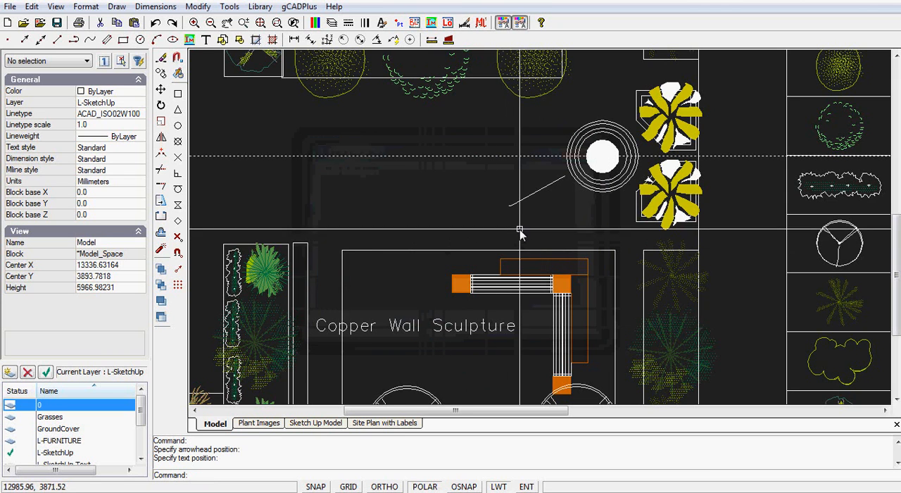
Step: Examine the new leader's text and arrowhead up close and compare their size with the bird bath circles
scroll(508, 206, "up", 4)
scroll(507, 205, "up", 8)
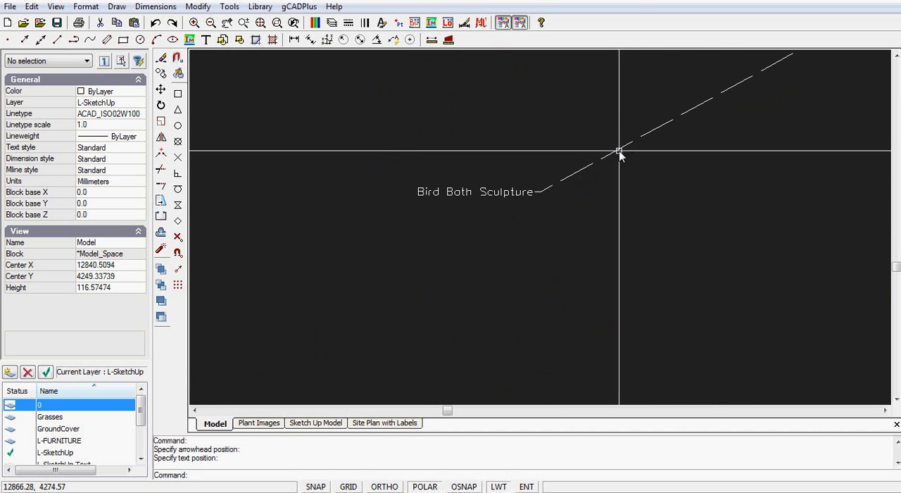
scroll(478, 205, "down", 3)
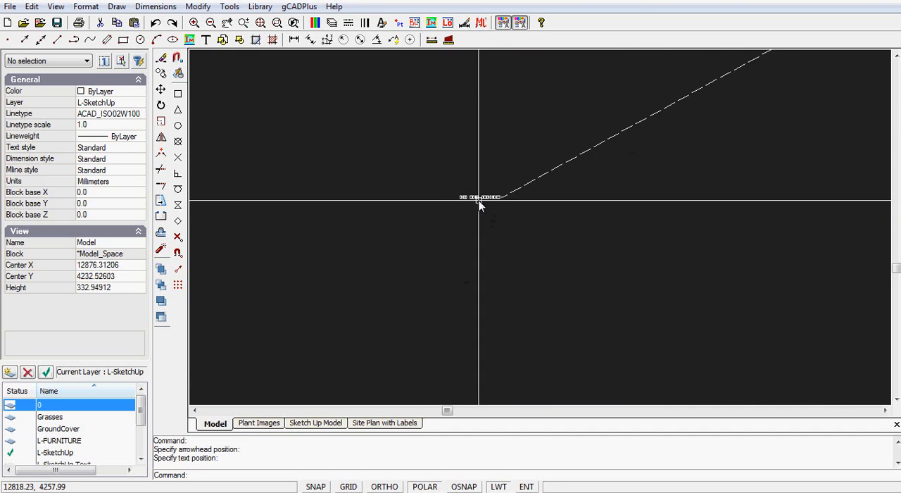
middle_click_drag(724, 140, 361, 331)
scroll(628, 174, "down", 6)
scroll(795, 141, "up", 8)
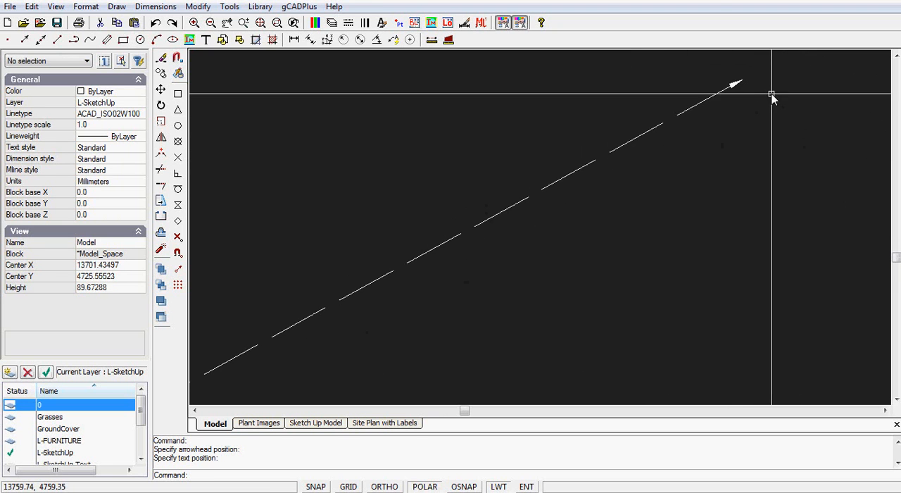
scroll(732, 83, "up", 2)
scroll(673, 213, "down", 7)
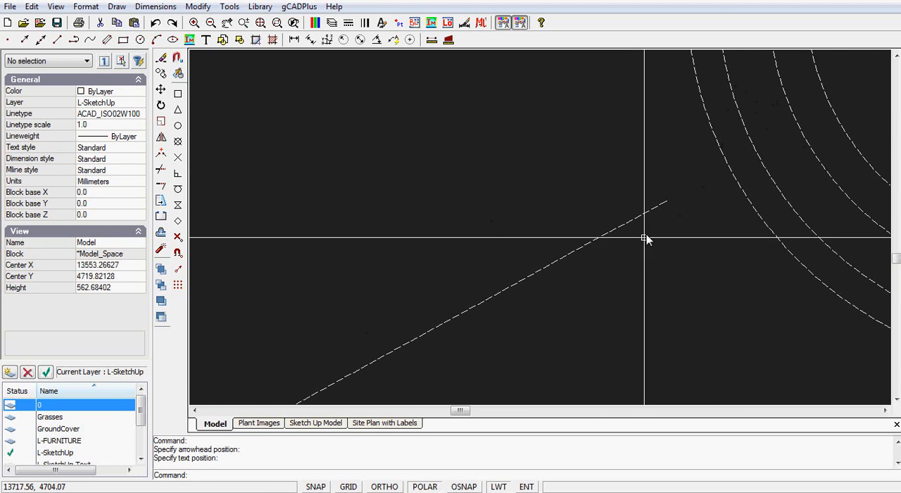
scroll(493, 221, "down", 3)
middle_click_drag(548, 291, 643, 190)
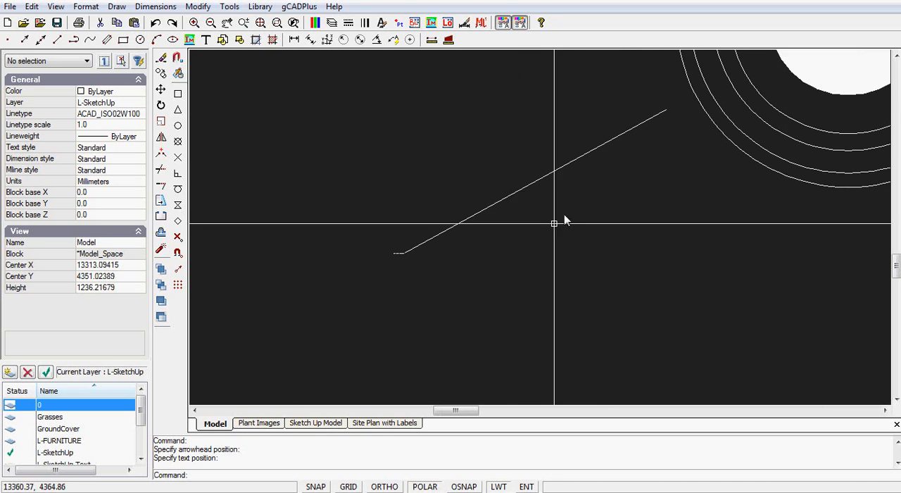
scroll(518, 232, "up", 2)
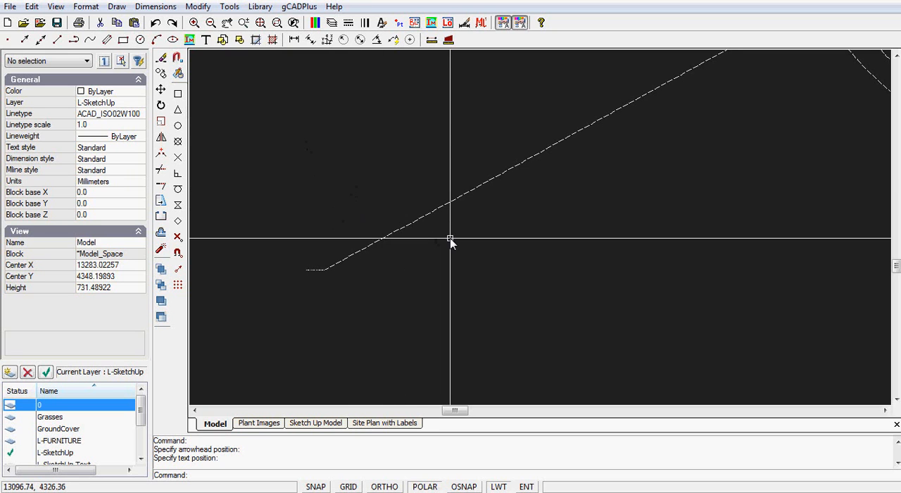
scroll(454, 243, "down", 4)
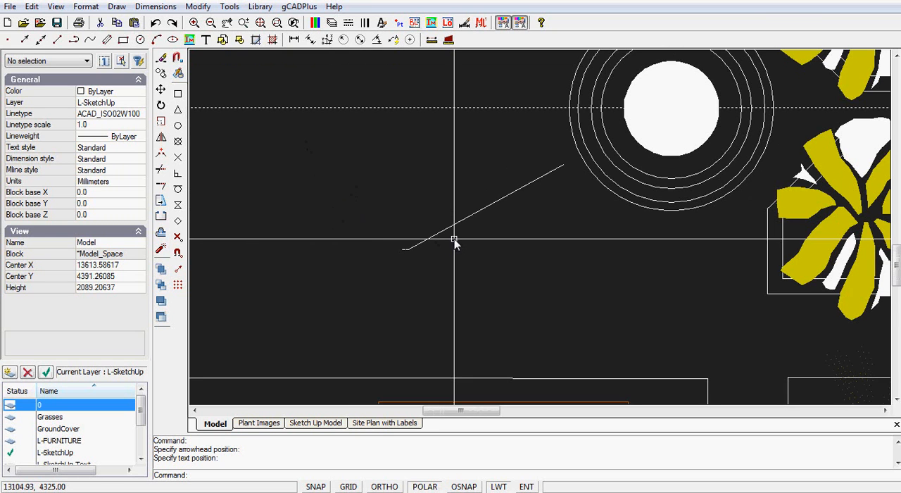
Step: Set the current linetype to ByLayer and make L-FURNITURE the current layer
left_click(139, 118)
left_click(140, 115)
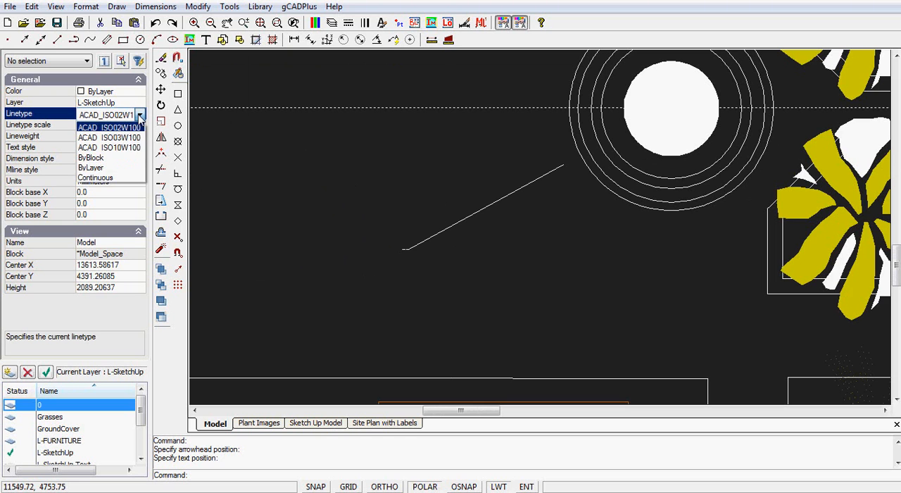
left_click(111, 169)
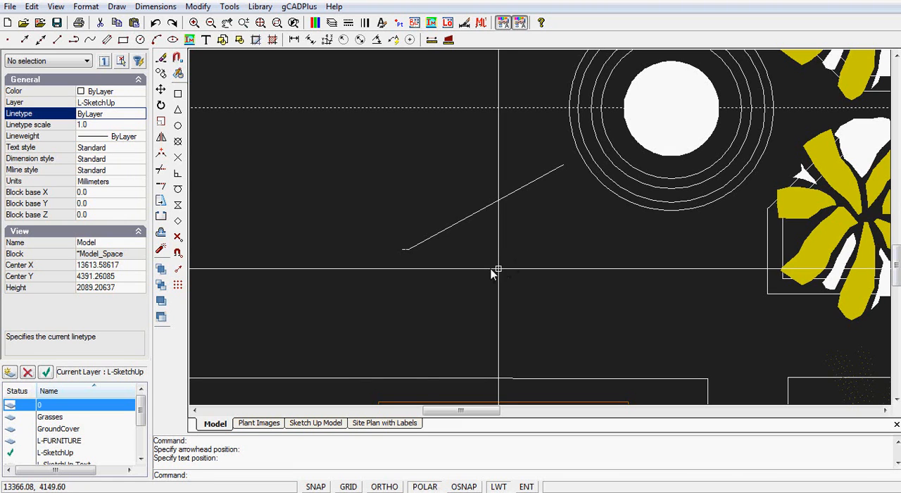
left_click(141, 104)
left_click(141, 104)
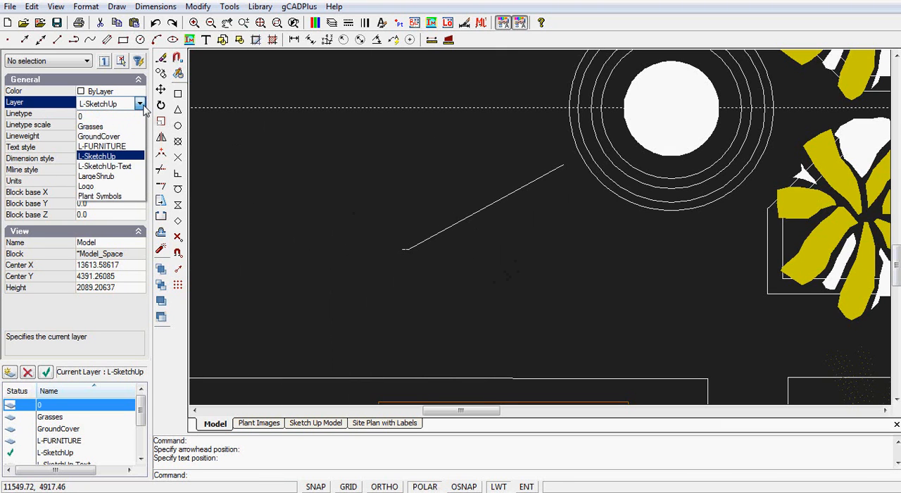
left_click(124, 146)
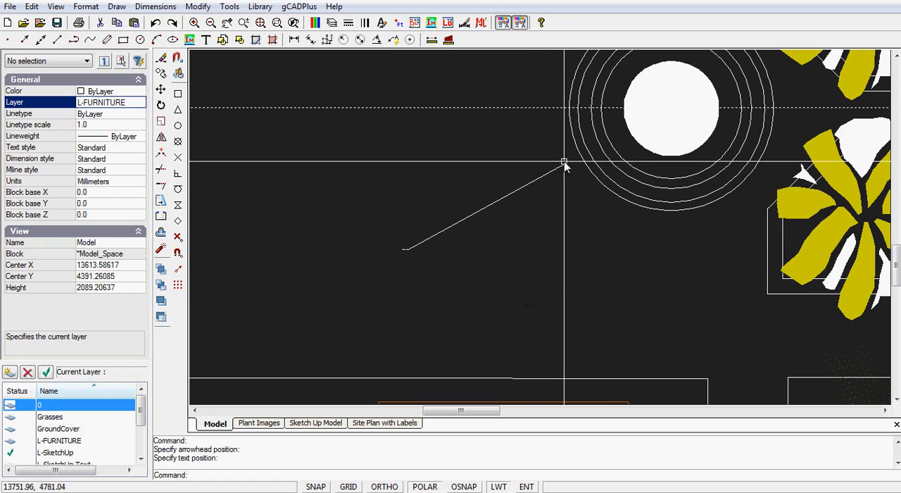
Step: Delete the "Bird Bath Sculpture" leader beside the concentric circles
left_click(461, 219)
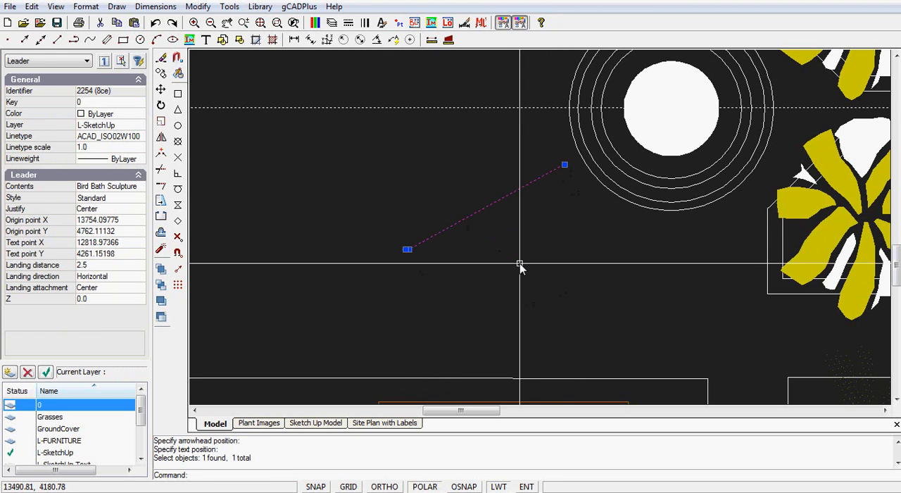
key("Delete")
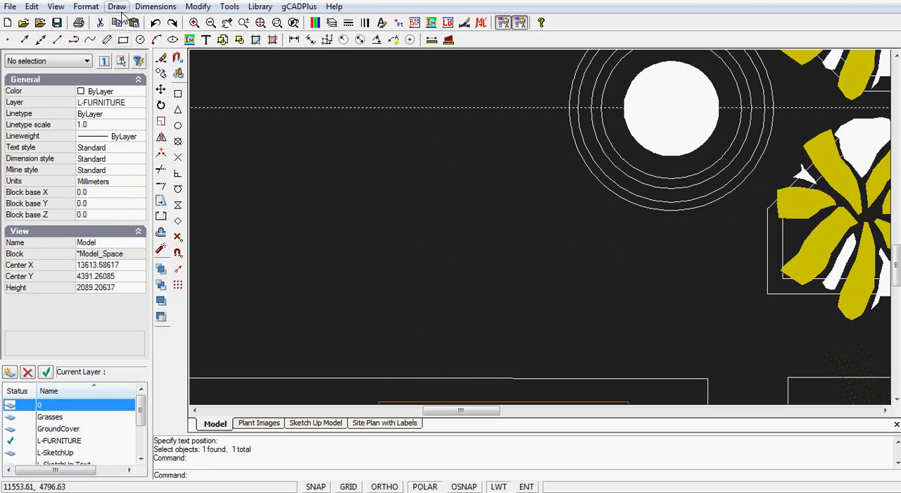
Step: Create two new dimension styles, renaming the first with a person's first name and leaving the second with its default name
left_click(86, 7)
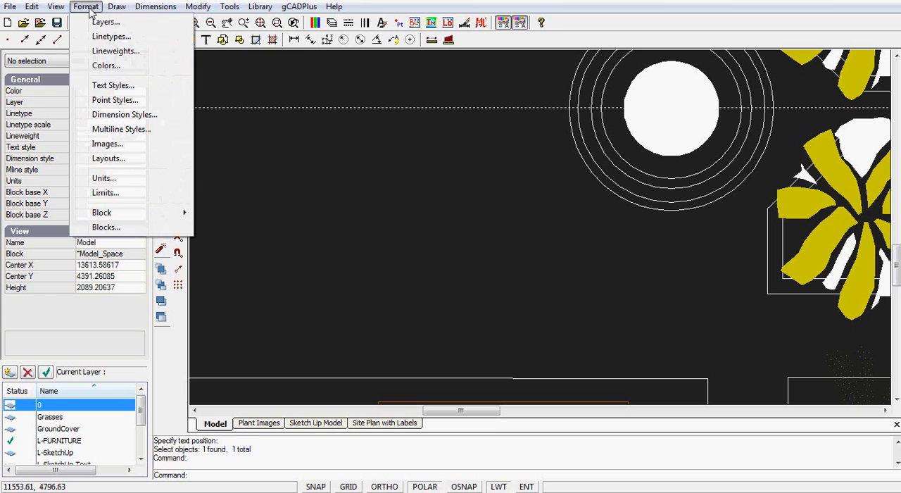
left_click(106, 114)
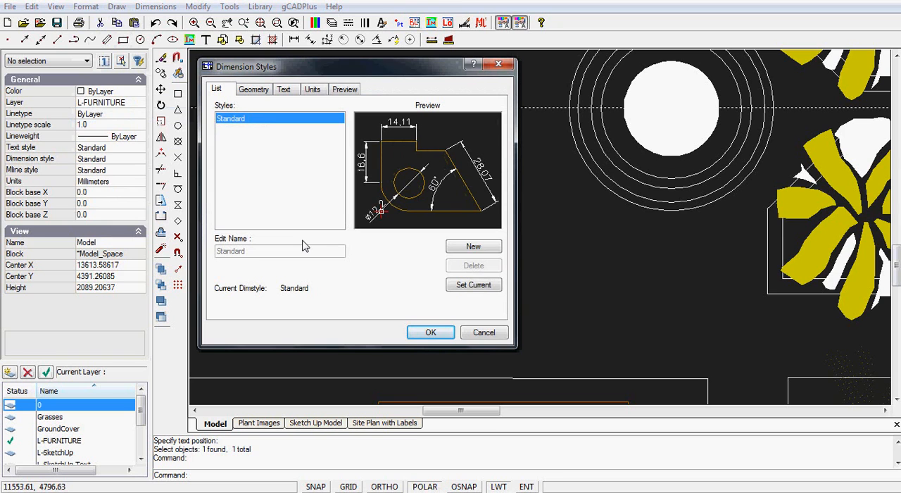
left_click(474, 248)
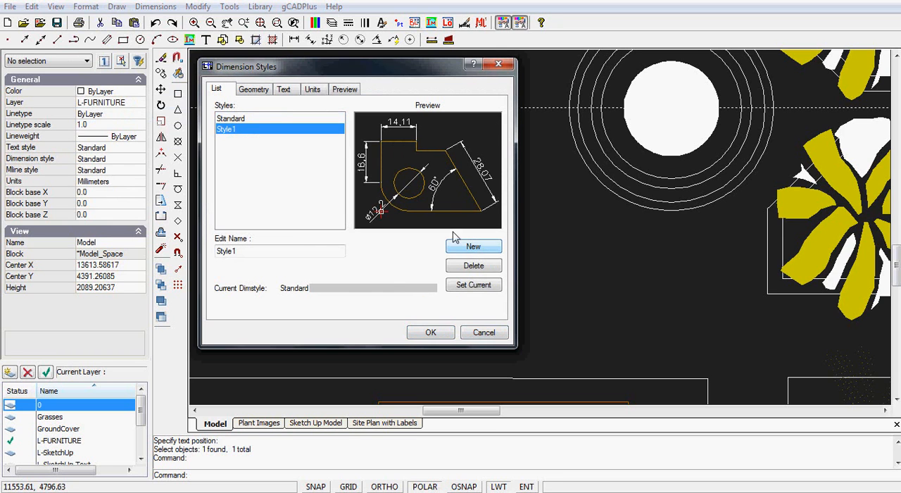
left_click(242, 251)
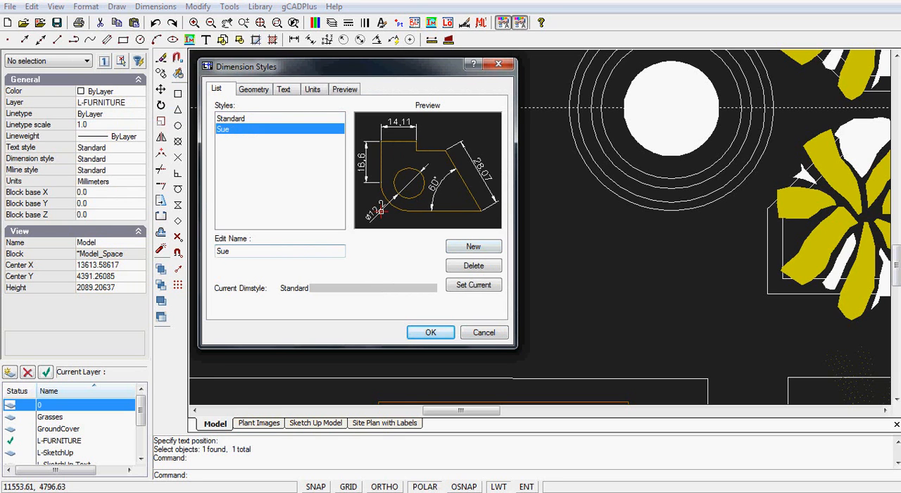
left_click(466, 248)
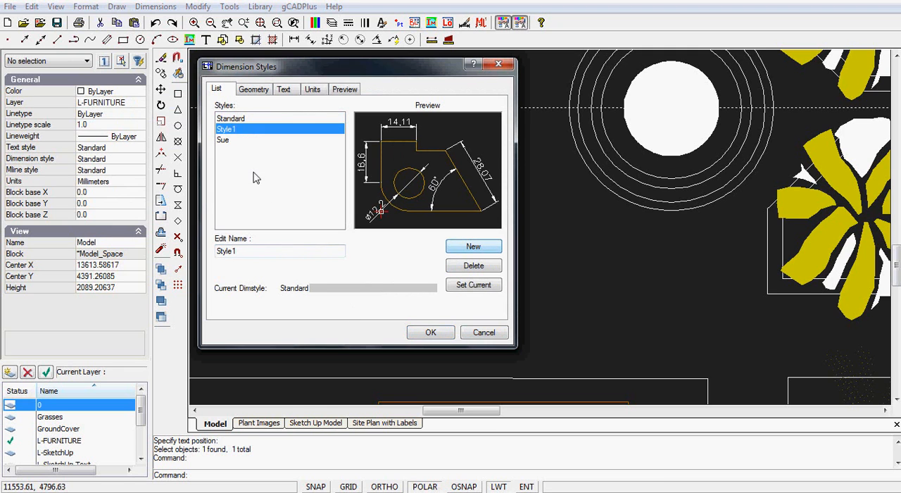
Step: In the renamed dimension style, set the arrow size to 150, extension beyond dimension lines to 100 and offset from origin to 2
left_click(231, 141)
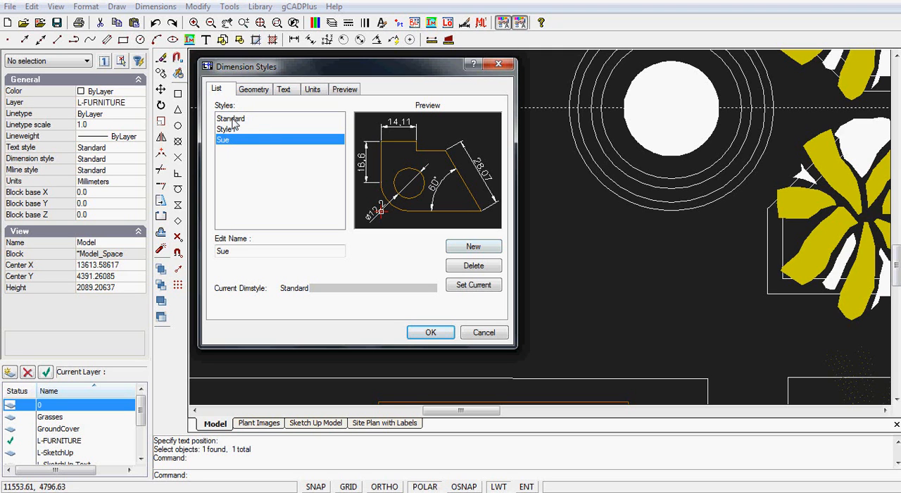
left_click(255, 90)
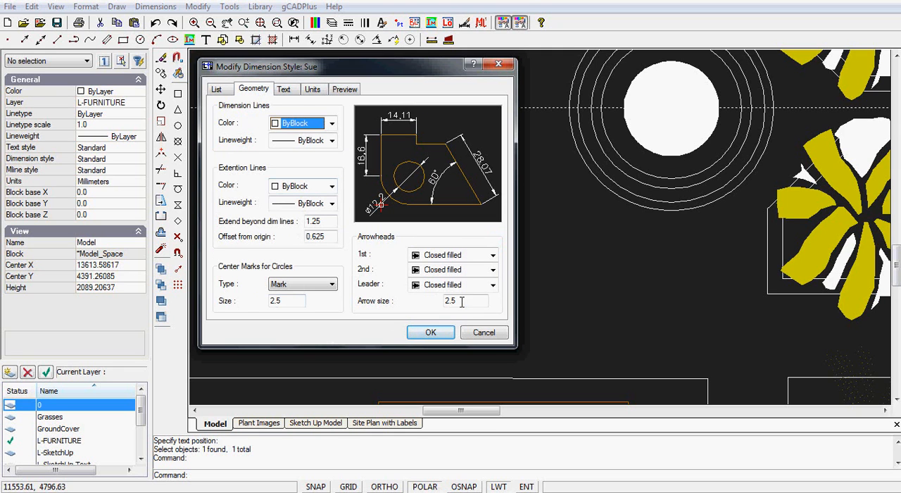
left_click_drag(462, 301, 425, 292)
type("150")
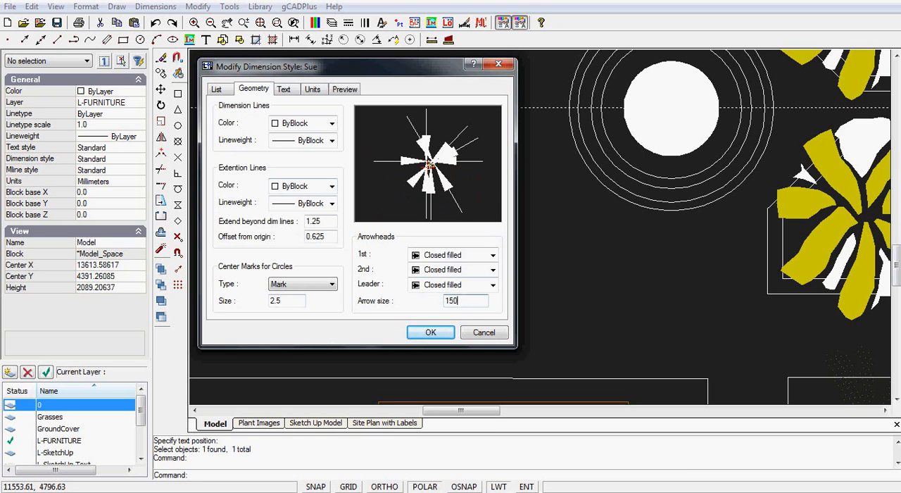
left_click_drag(328, 219, 285, 225)
type("100")
left_click_drag(333, 237, 292, 237)
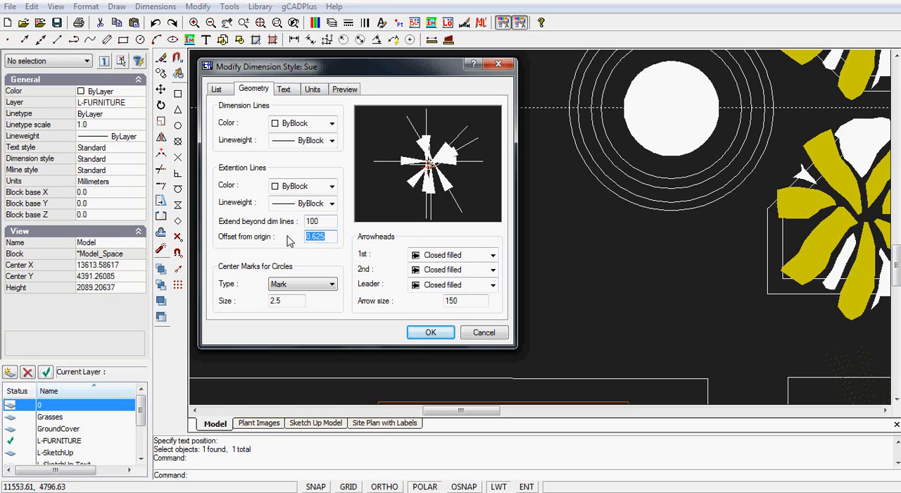
type("25")
Step: Set the dimension style's text height to 250 and the text offset from the dimension line to 25
left_click(285, 90)
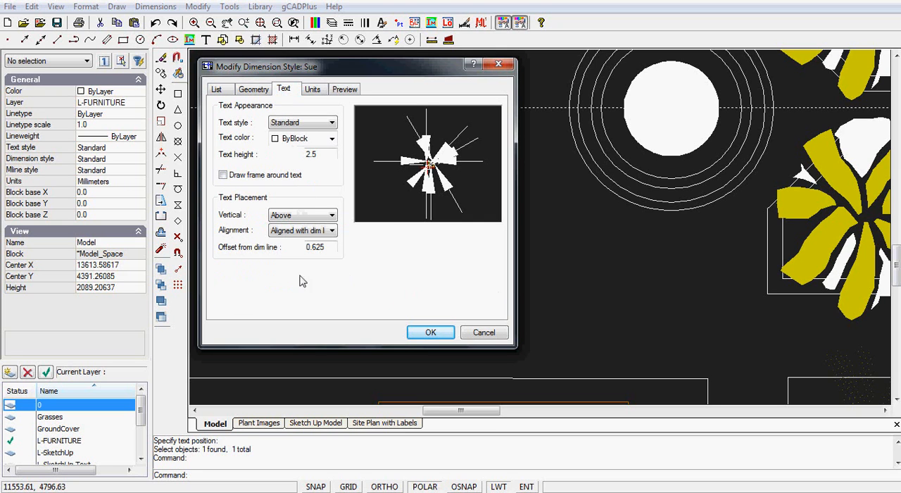
left_click_drag(327, 154, 294, 169)
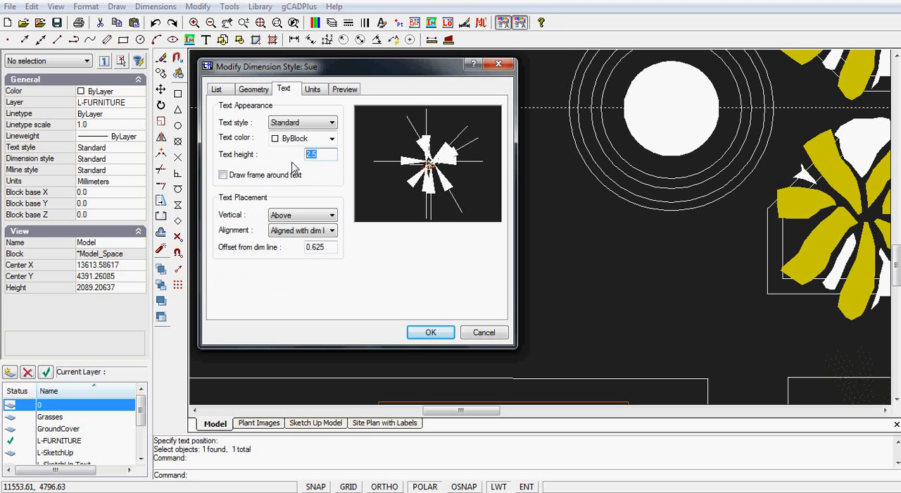
type("2590")
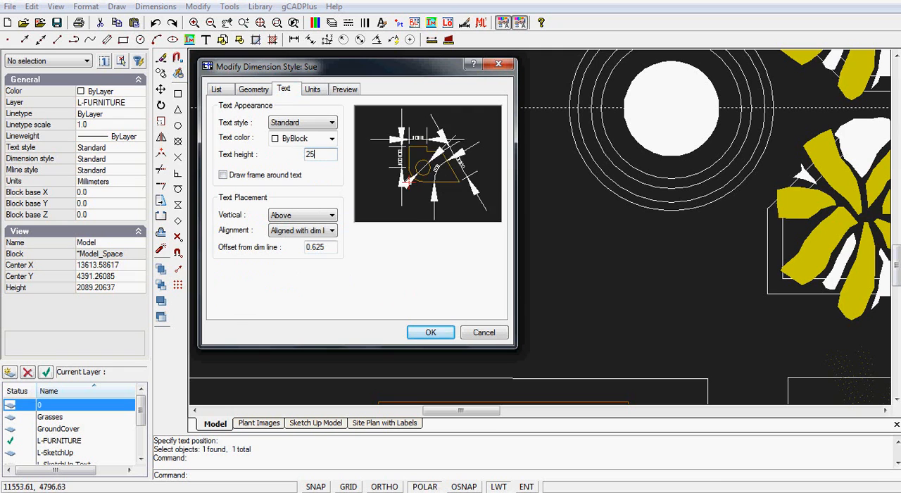
key("BackSpace")
key("BackSpace")
type("0")
double_click(305, 245)
type("25")
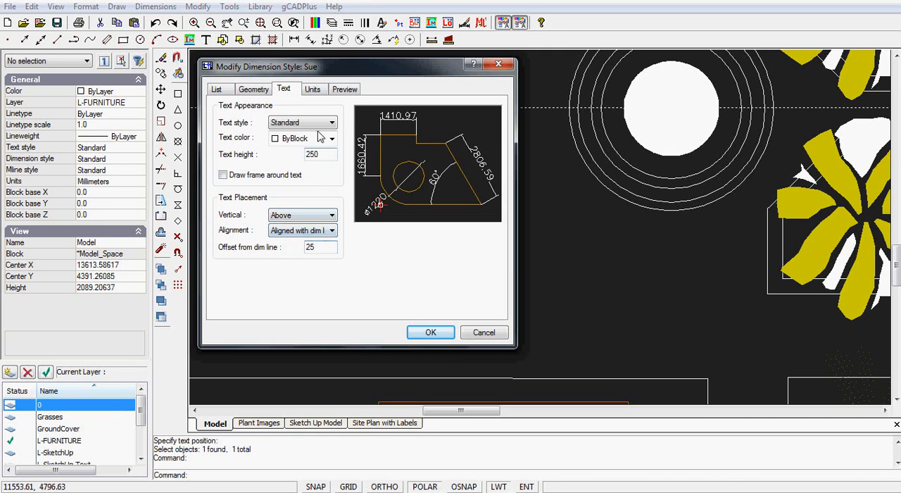
Step: Set the style's linear dimension precision to 0.0 and make the style the current dimension style
left_click(311, 90)
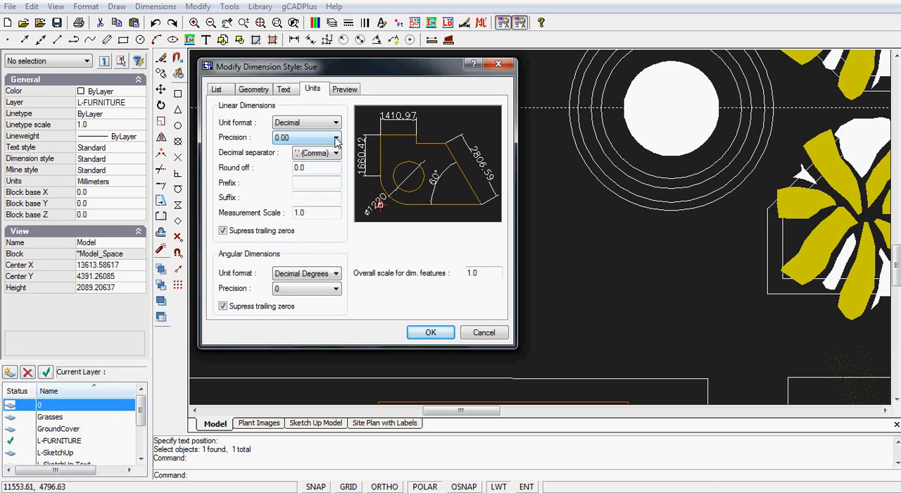
left_click(336, 137)
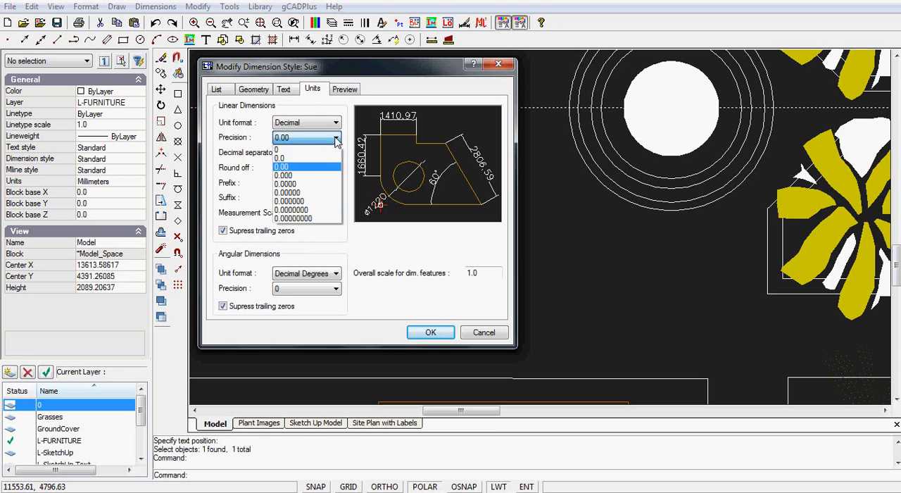
left_click(299, 159)
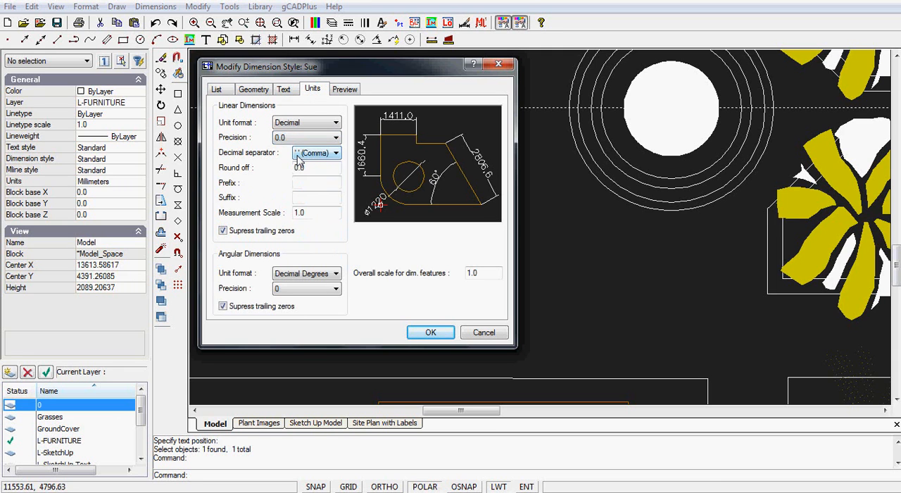
left_click(217, 92)
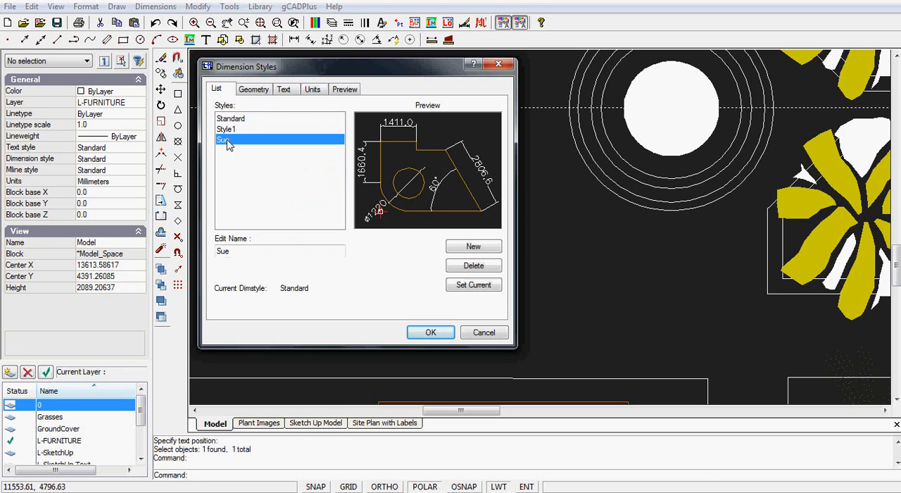
left_click(475, 289)
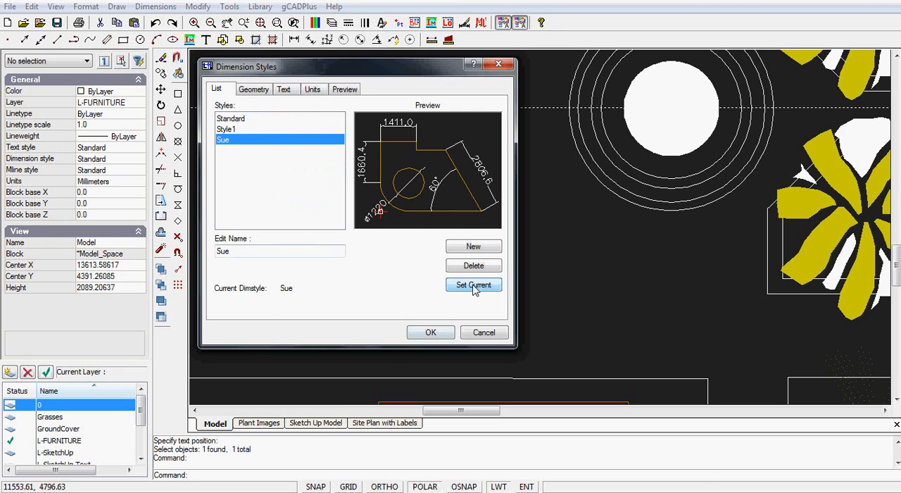
Step: Confirm the dimension styles and add a leader from the bird bath's outer ring with the text "Bird Bath Sculpture"
left_click(431, 333)
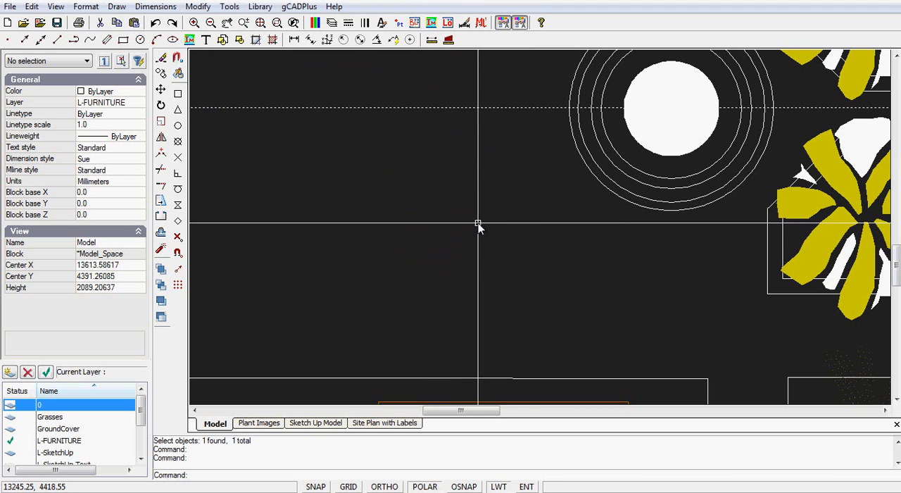
left_click(156, 7)
left_click(145, 114)
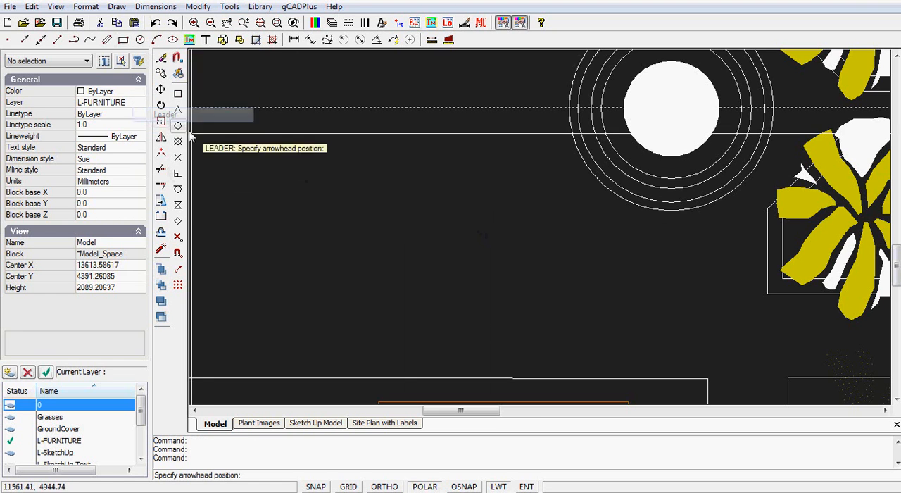
left_click(588, 183)
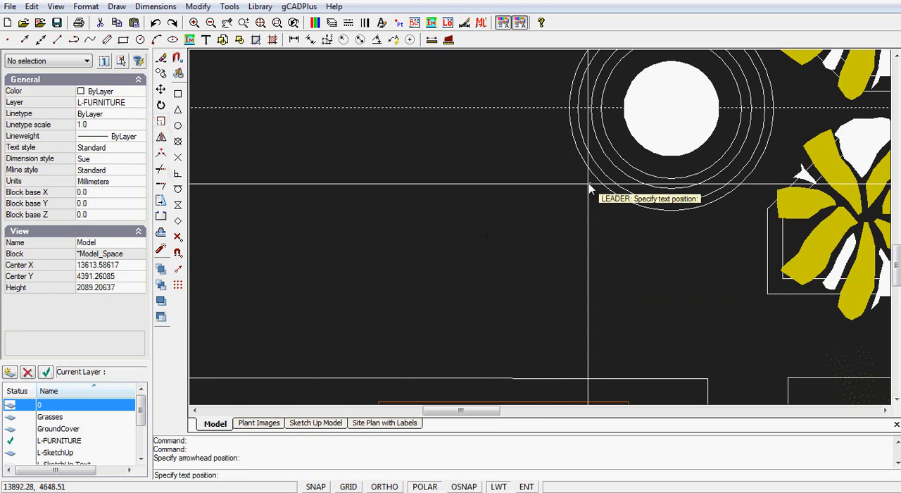
left_click(413, 237)
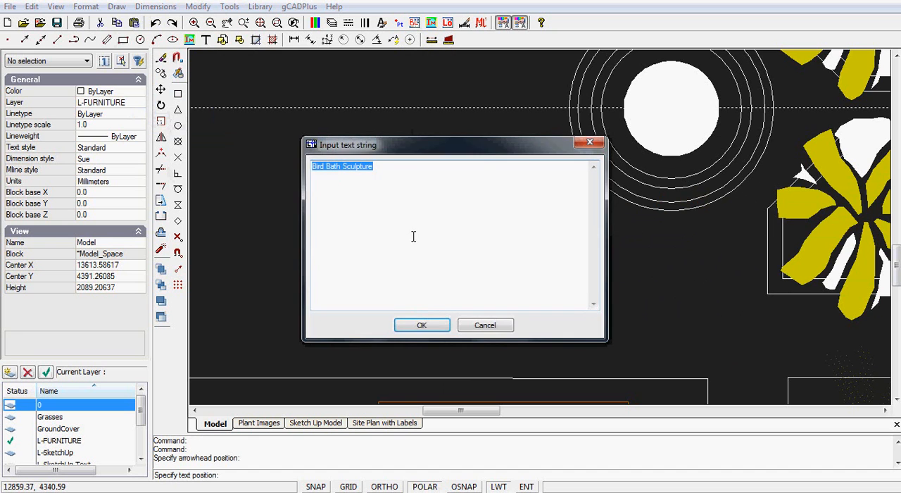
left_click(422, 326)
scroll(509, 289, "down", 4)
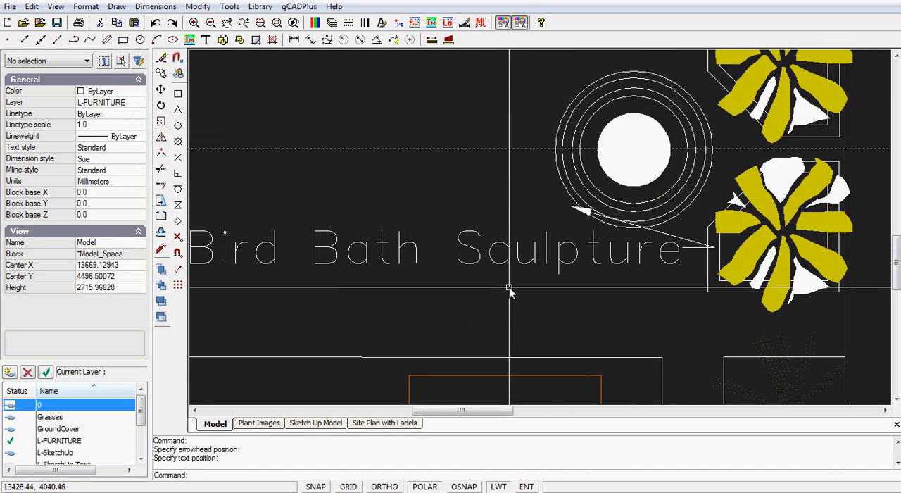
scroll(509, 289, "down", 1)
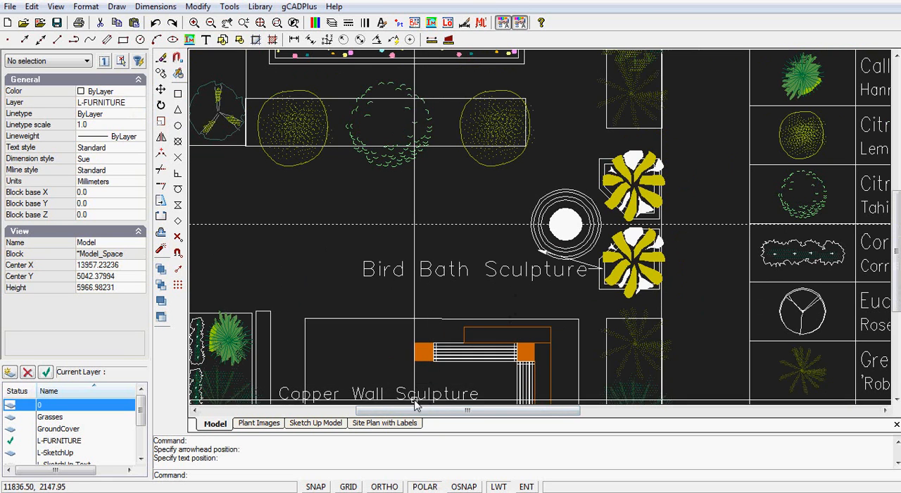
Step: Move the Bird Bath Sculpture leader text into the open area left of the bird bath, clear of the yellow plants
left_click(459, 277)
left_click(477, 270)
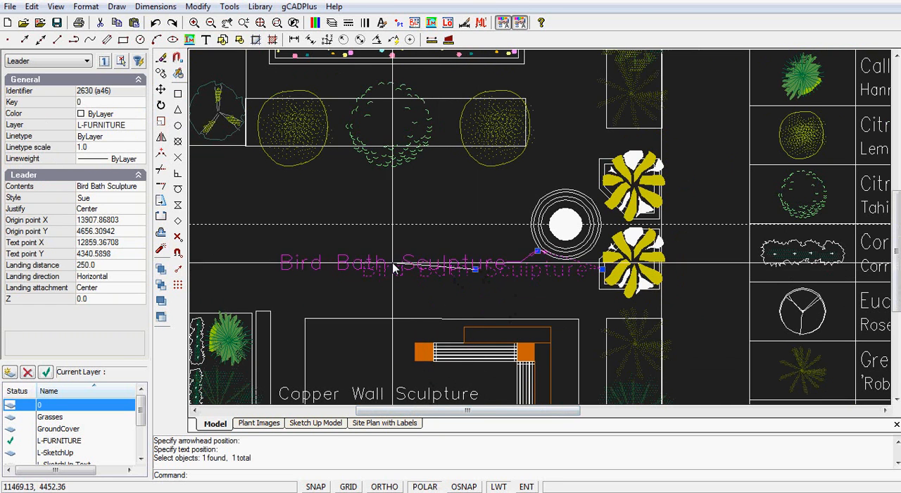
left_click(382, 263)
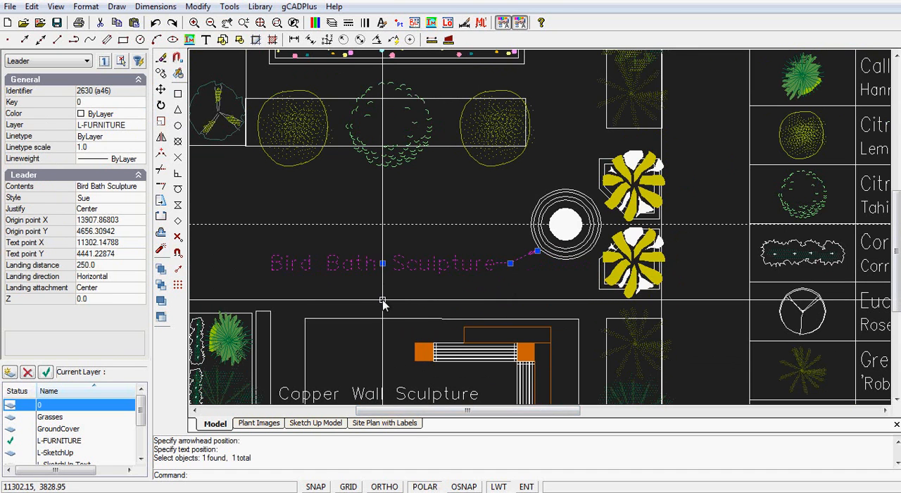
key("Escape")
scroll(488, 277, "up", 2)
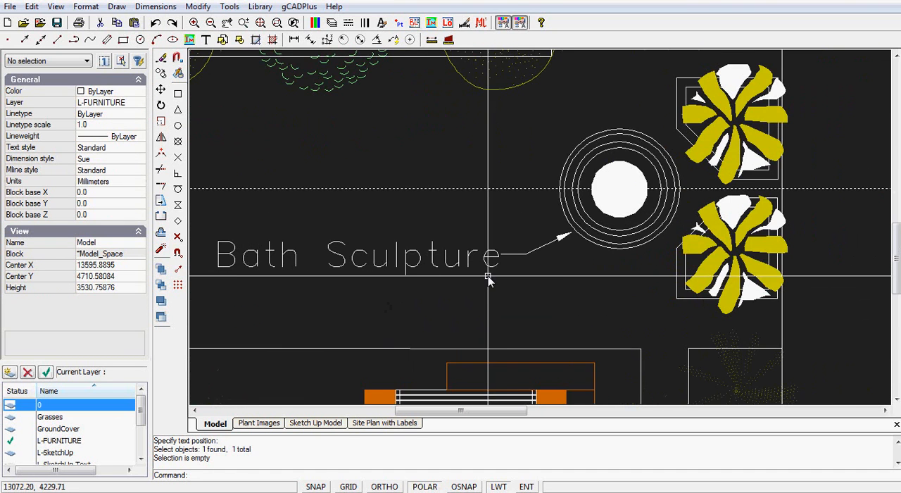
scroll(483, 280, "down", 3)
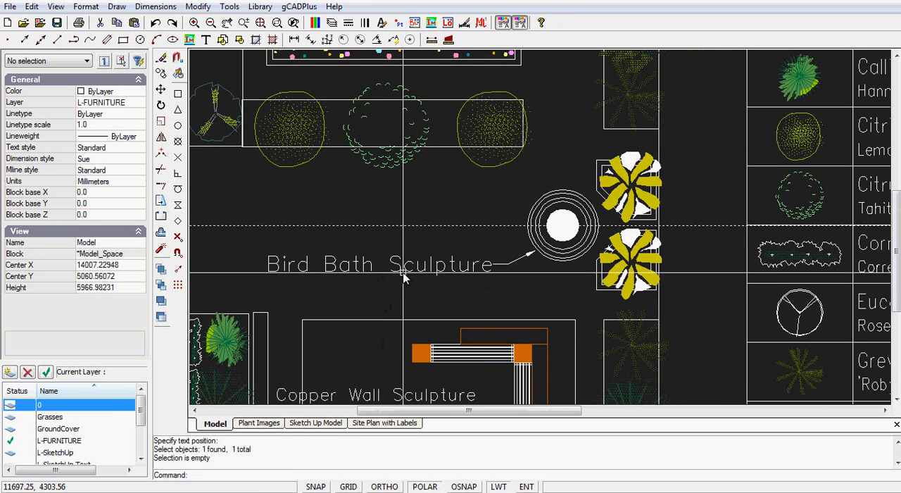
Step: Set the current dimension style's text height to 180 and check the Copper Wall Sculpture label's text height for comparison
left_click(153, 8)
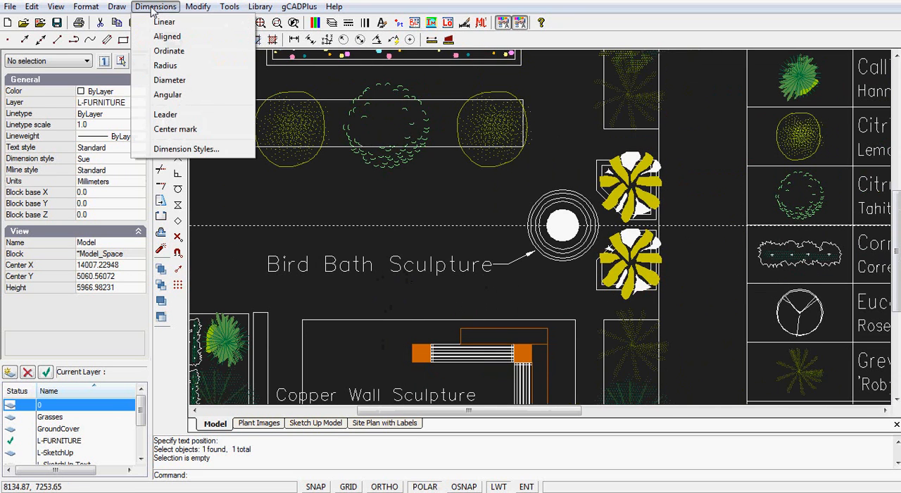
left_click(186, 149)
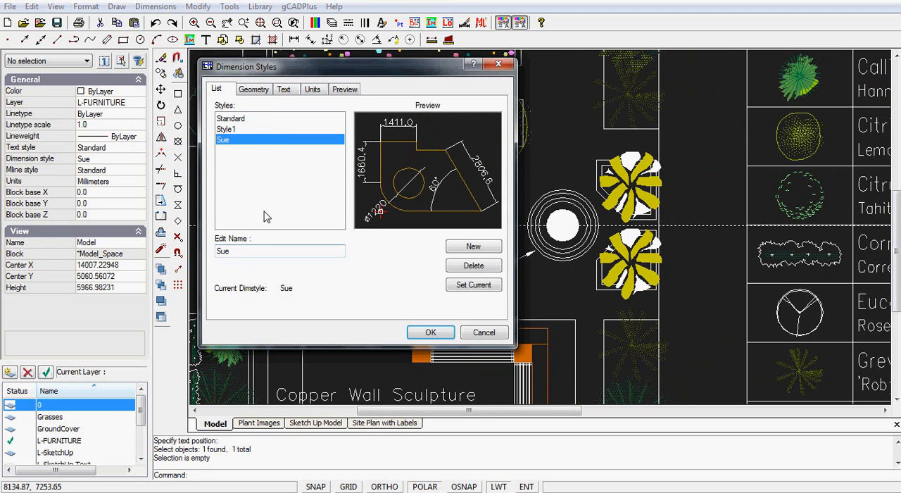
left_click(283, 90)
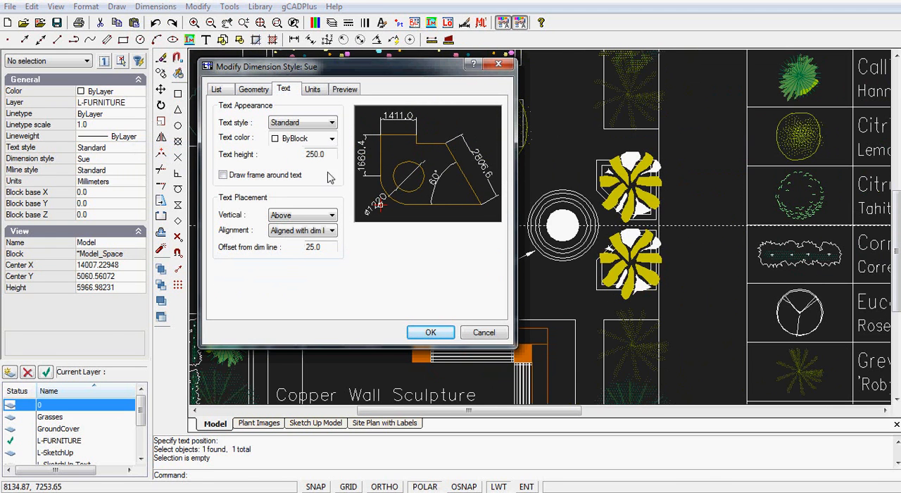
type("180")
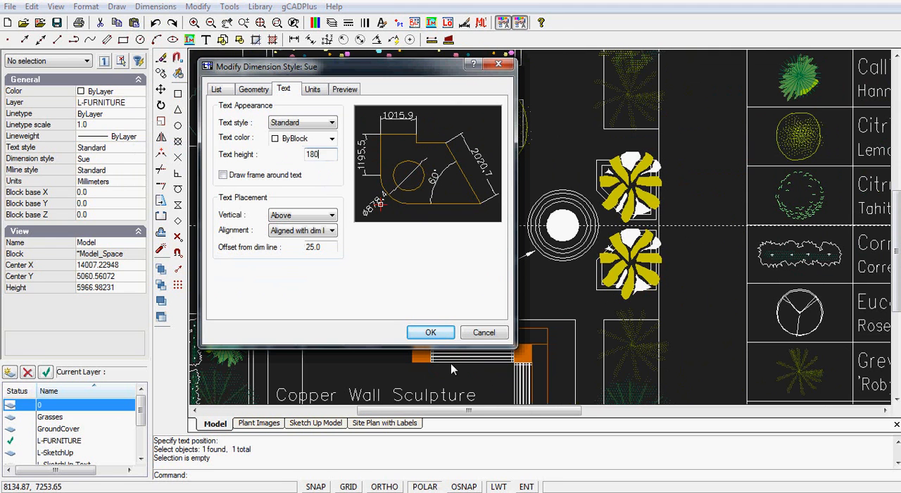
left_click(434, 337)
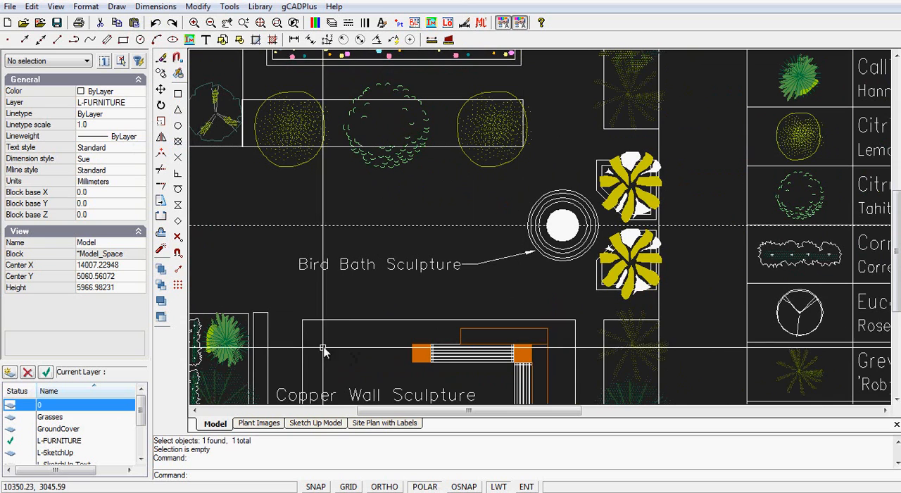
left_click(361, 398)
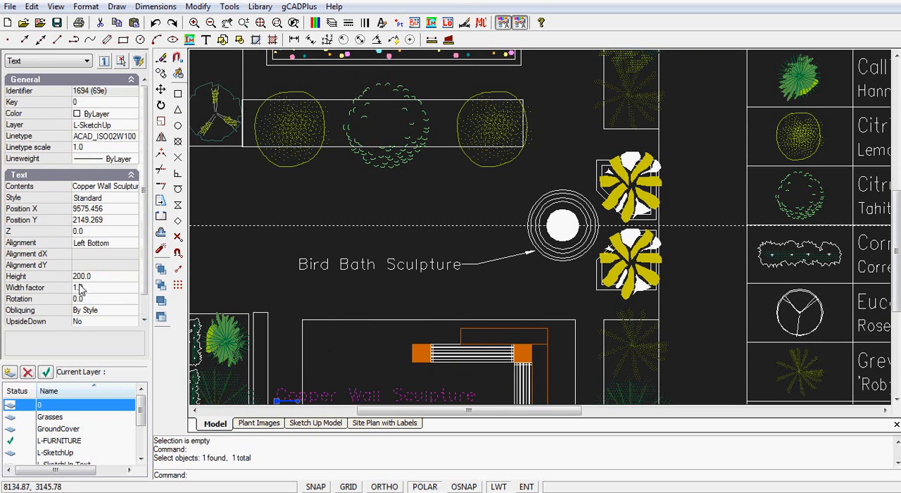
key("Escape")
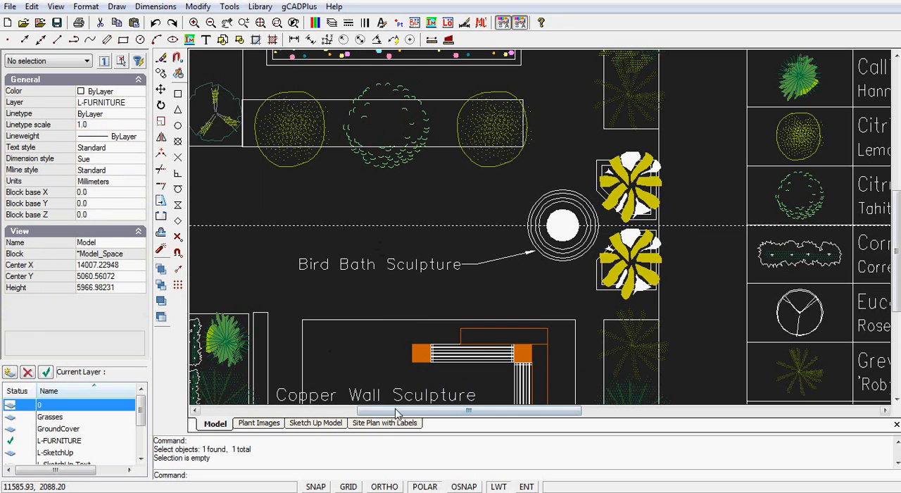
Step: Move the leader text below and left of the bird bath, and place its arrowhead at the bottom of the outer ring
left_click(444, 266)
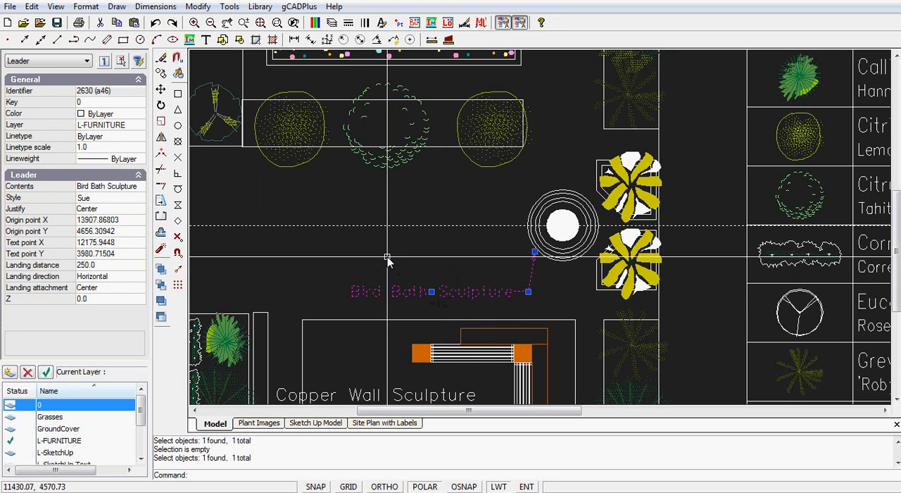
left_click(432, 295)
left_click(531, 278)
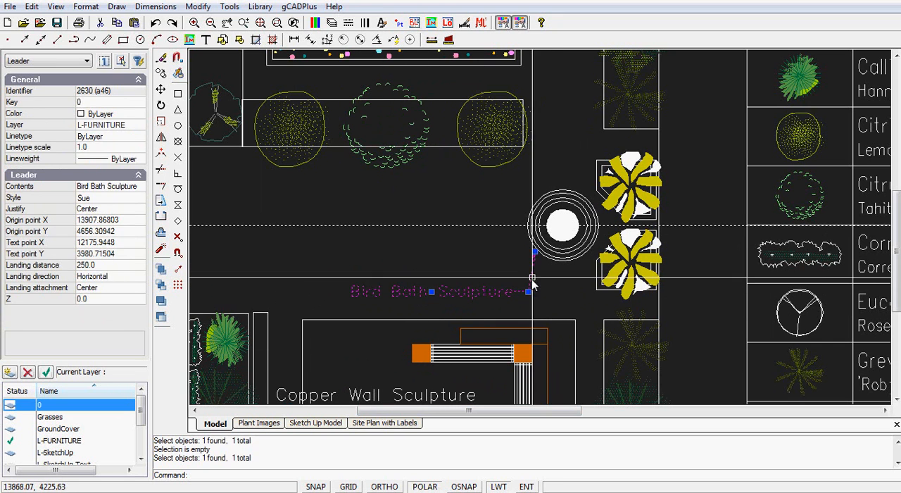
left_click(535, 251)
left_click(553, 267)
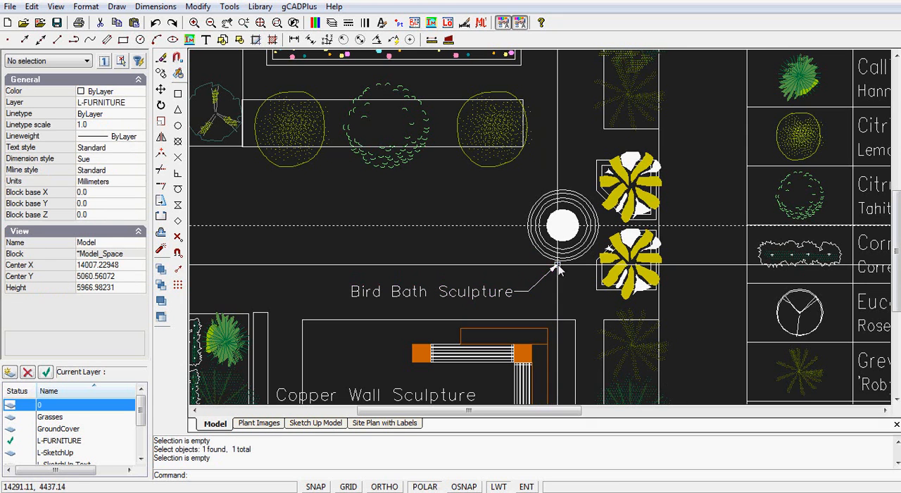
Step: Try the leader text right of the bird bath below the yellow plants, and return it to the lower left of the bird bath
left_click(478, 292)
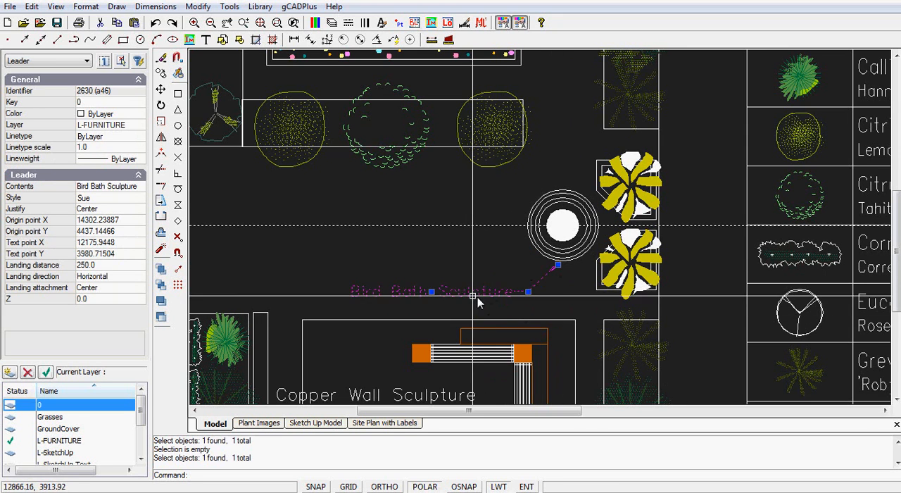
left_click(434, 296)
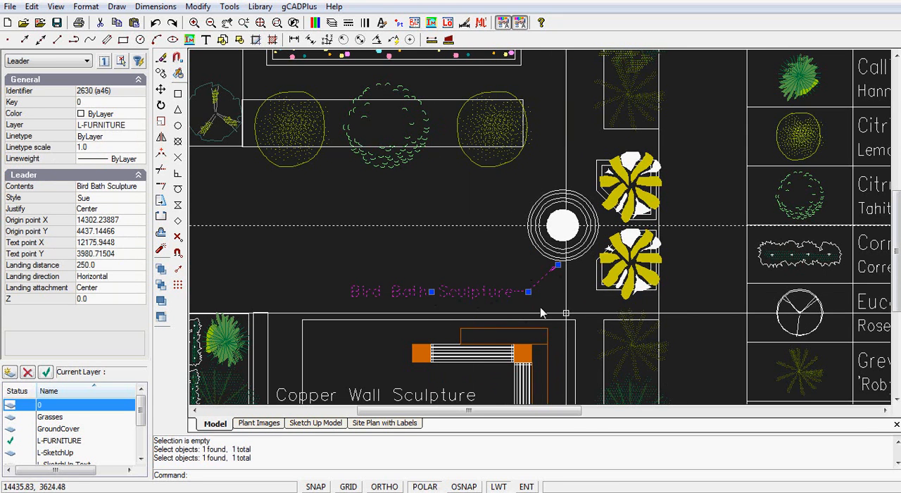
left_click(684, 307)
scroll(605, 299, "up", 1)
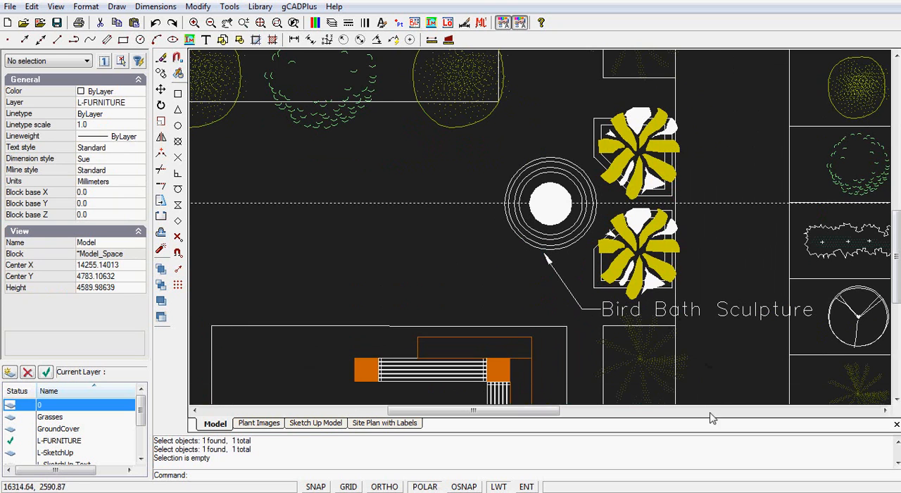
left_click(723, 315)
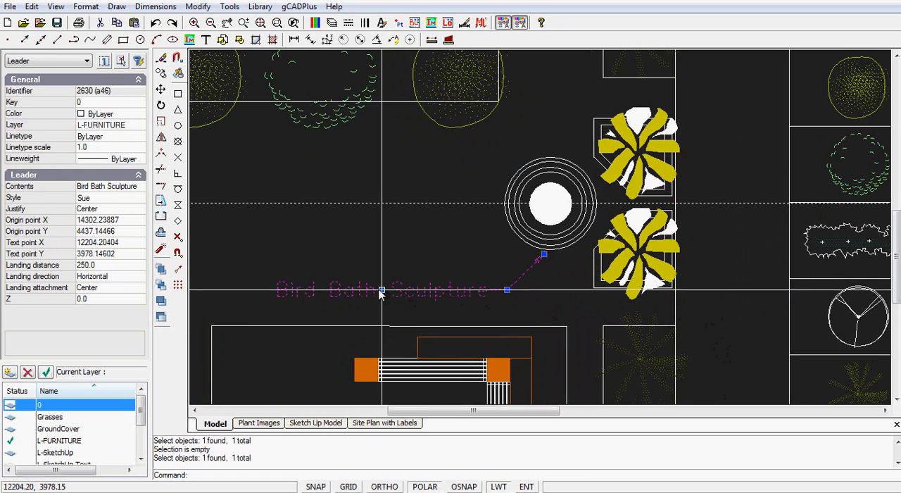
left_click(380, 294)
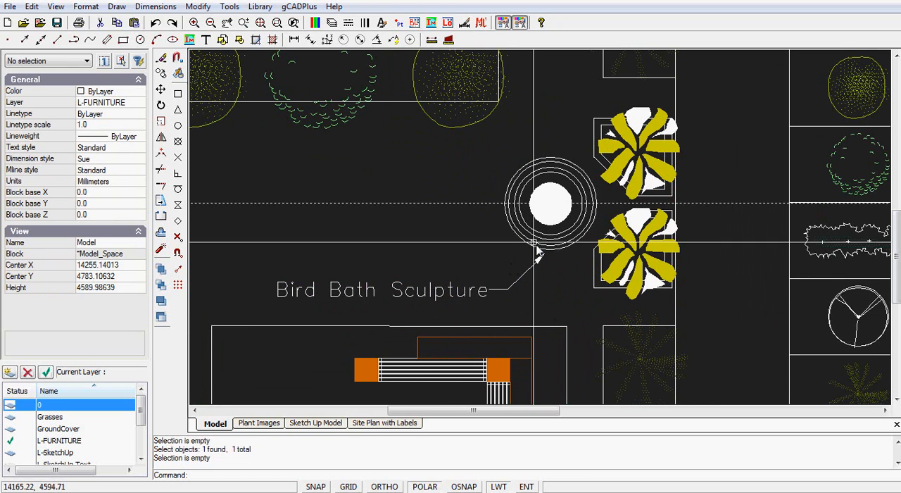